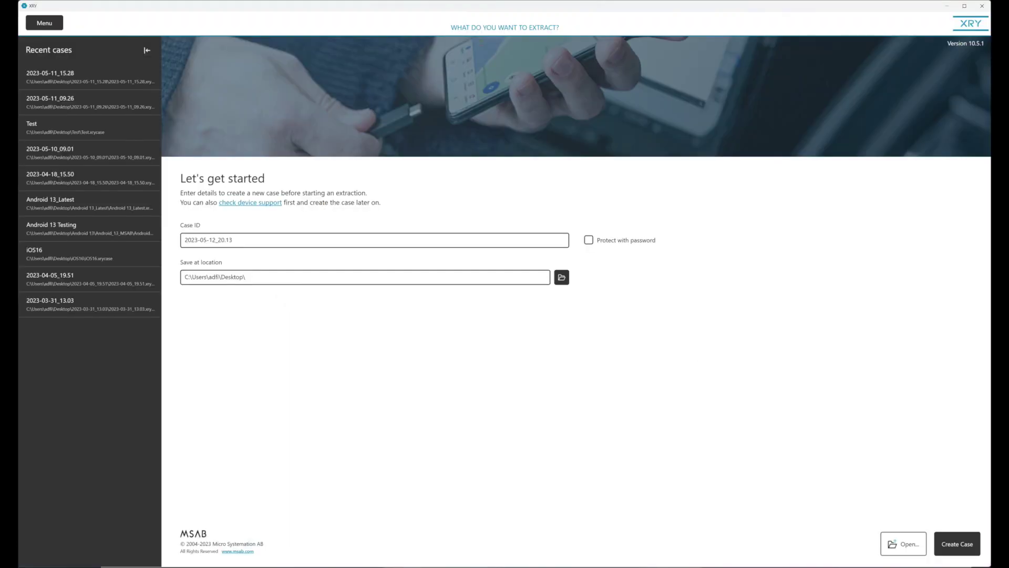
Create the case and start a device extraction for the Samsung Galaxy S21 5G with the File selection action
{"action": "left_click", "coordinate": [957, 544]}
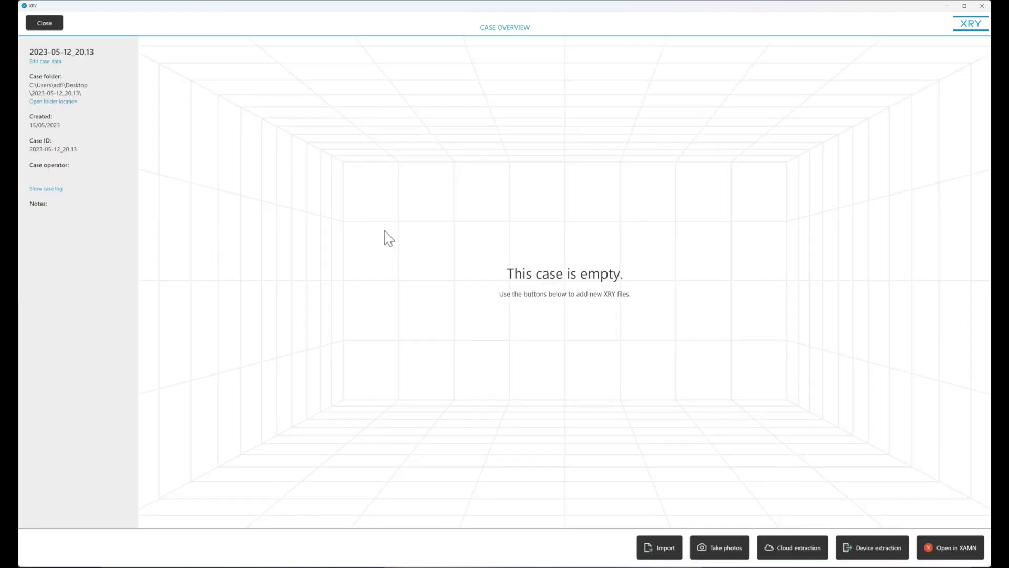
{"action": "left_click", "coordinate": [892, 547]}
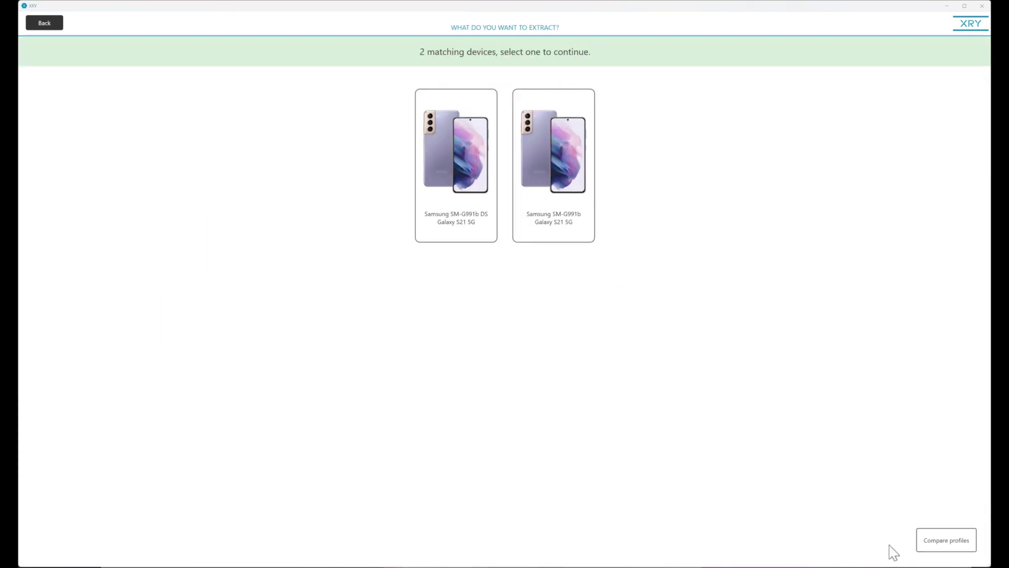
{"action": "left_click", "coordinate": [480, 178]}
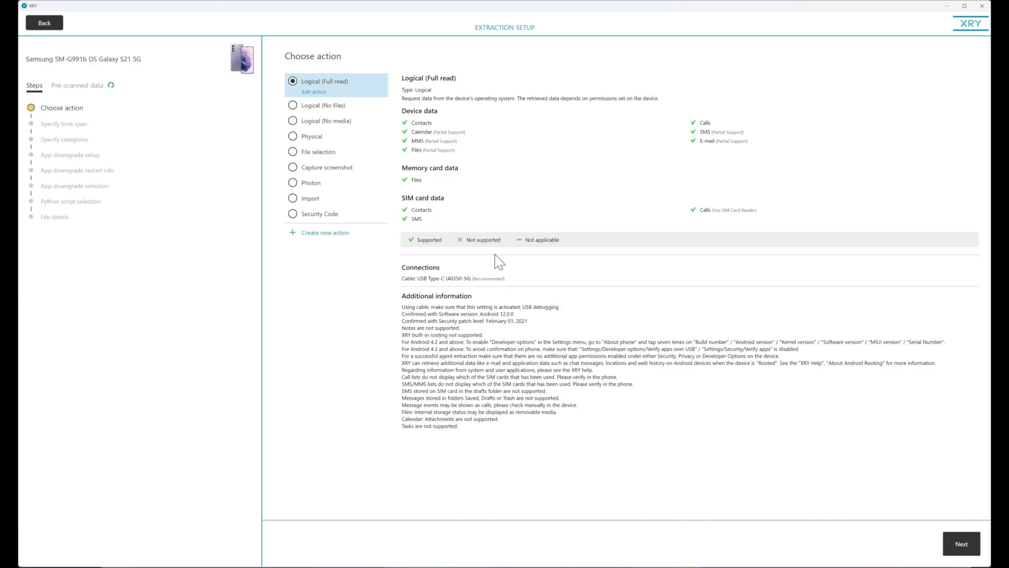
{"action": "left_click", "coordinate": [314, 154]}
Browse Storage > DCIM > Camera and select all eight JPG camera images
{"action": "left_click", "coordinate": [961, 545]}
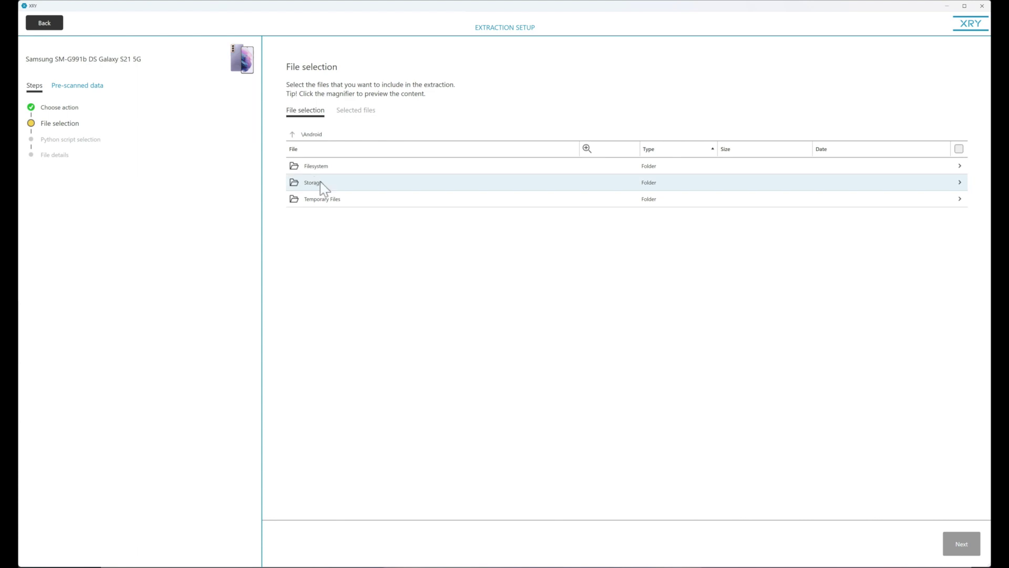
{"action": "double_click", "coordinate": [319, 185]}
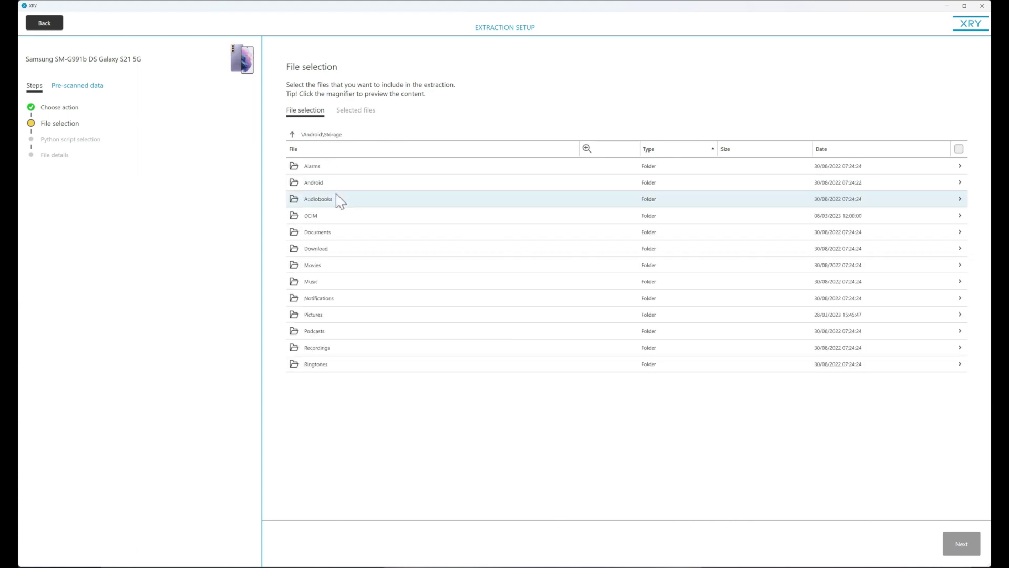
{"action": "double_click", "coordinate": [323, 217]}
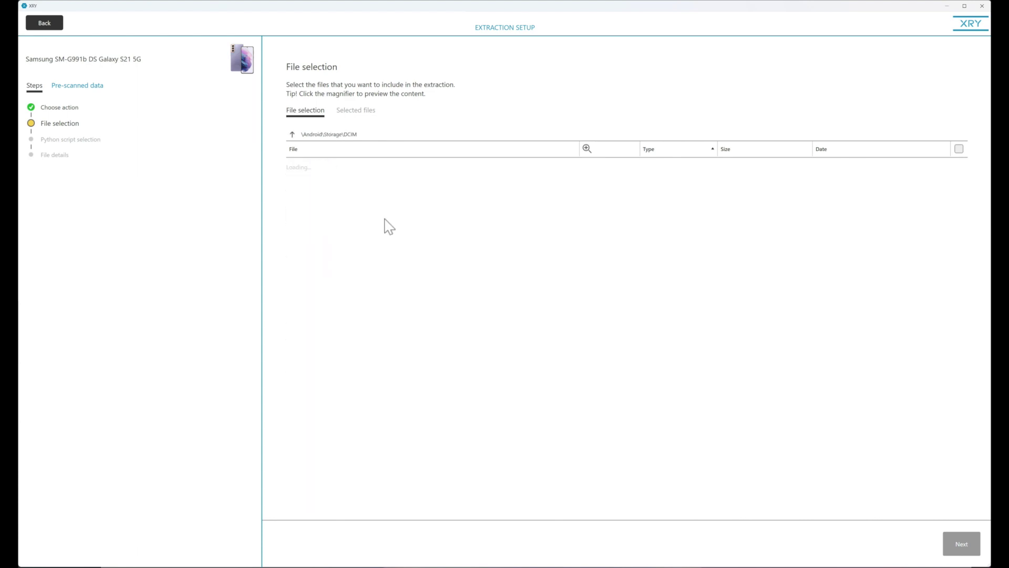
{"action": "double_click", "coordinate": [378, 188]}
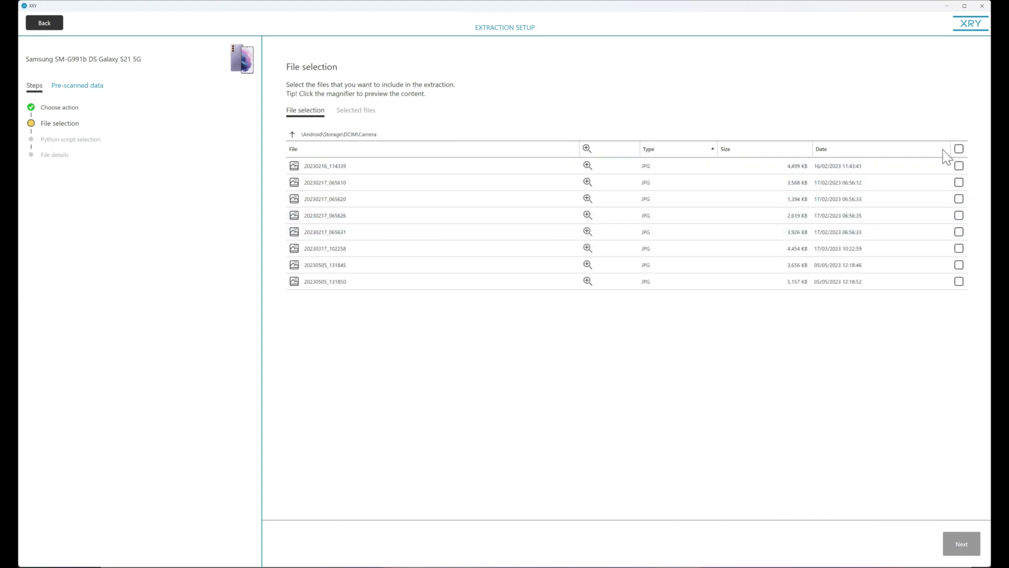
{"action": "left_click", "coordinate": [959, 149]}
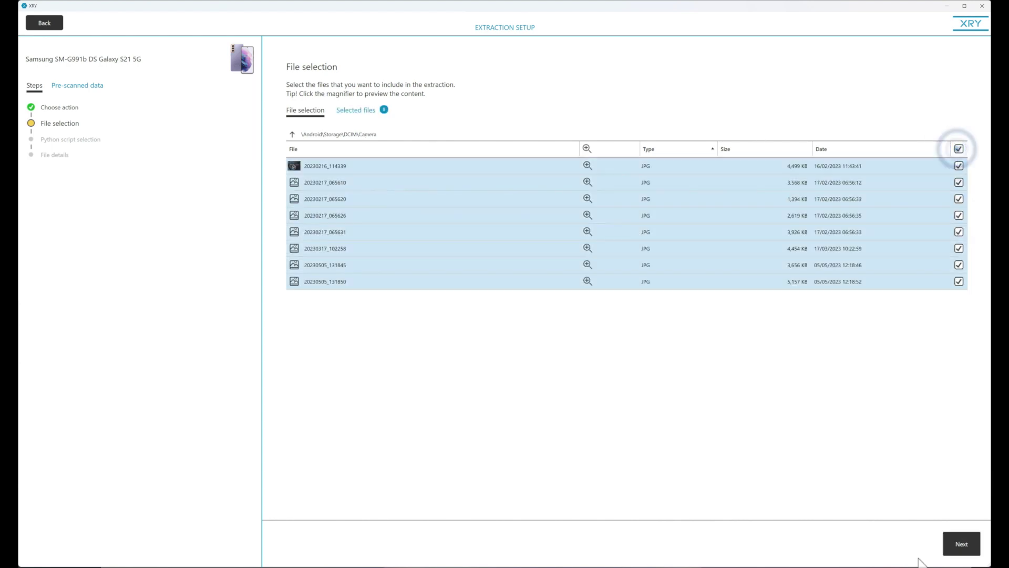
Confirm the file selection, skip Python scripts, and start the extraction
{"action": "left_click", "coordinate": [950, 551]}
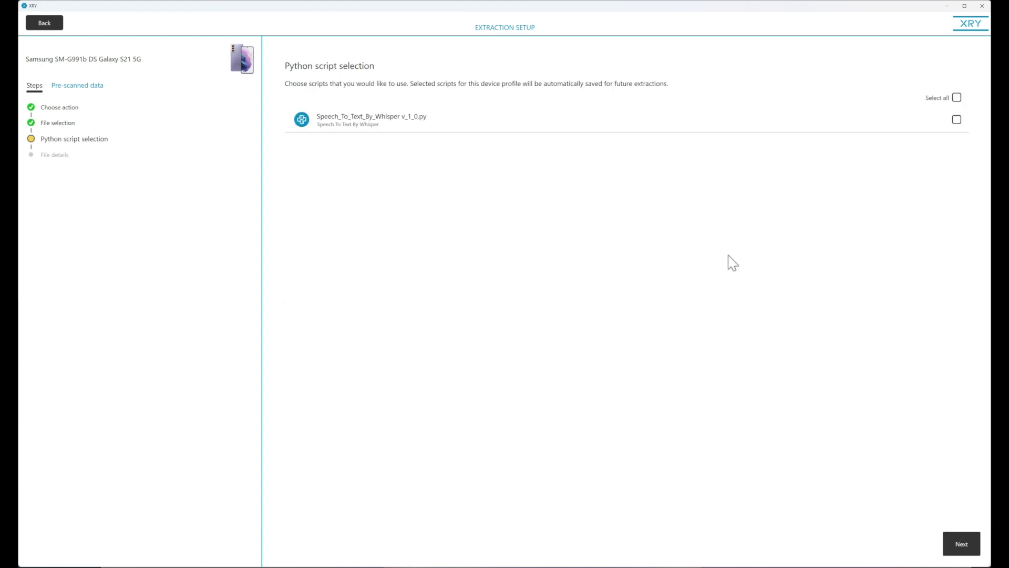
{"action": "left_click", "coordinate": [958, 554]}
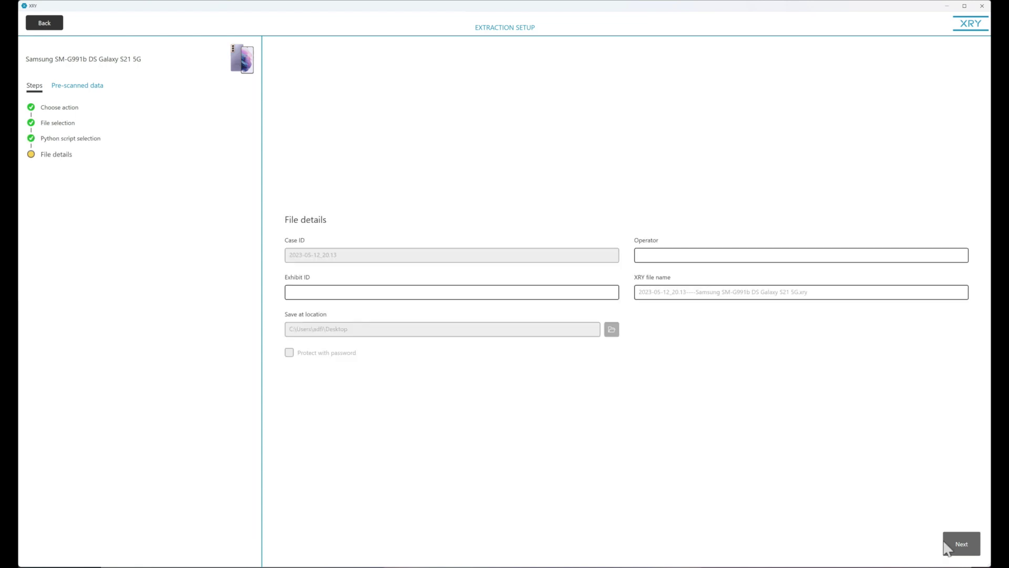
{"action": "left_click", "coordinate": [965, 546]}
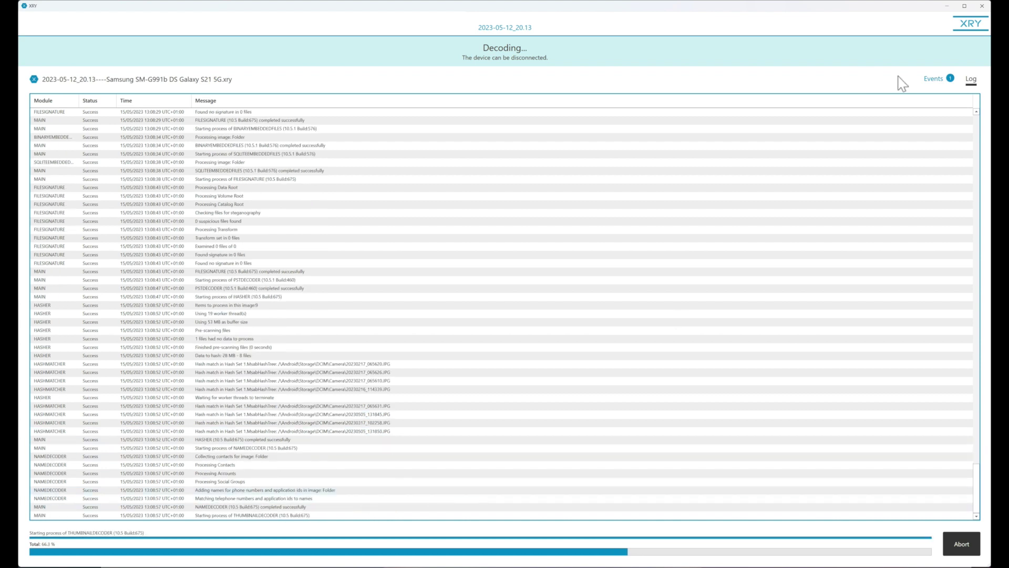
{"action": "left_click", "coordinate": [934, 78]}
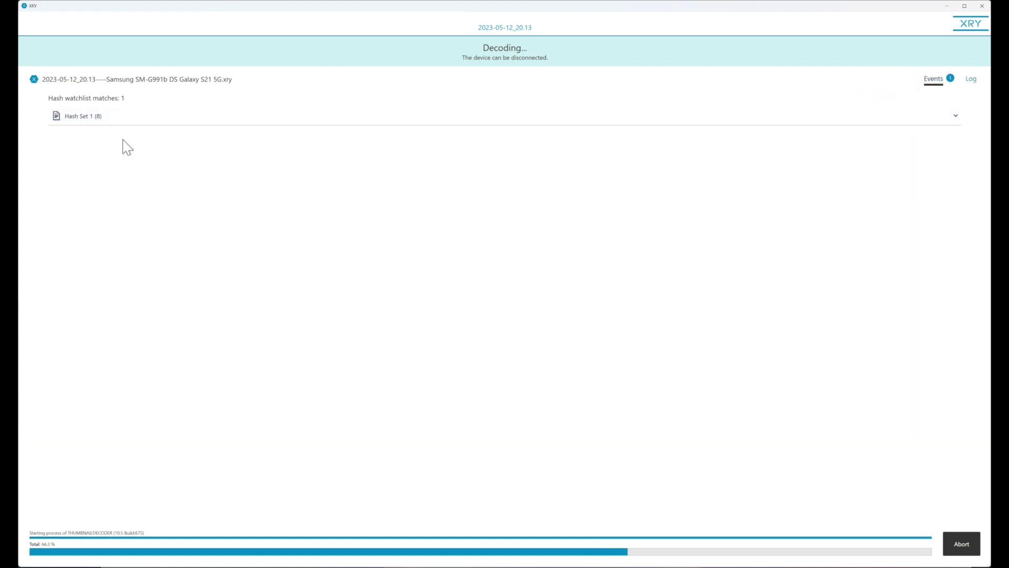
{"action": "left_click", "coordinate": [128, 116]}
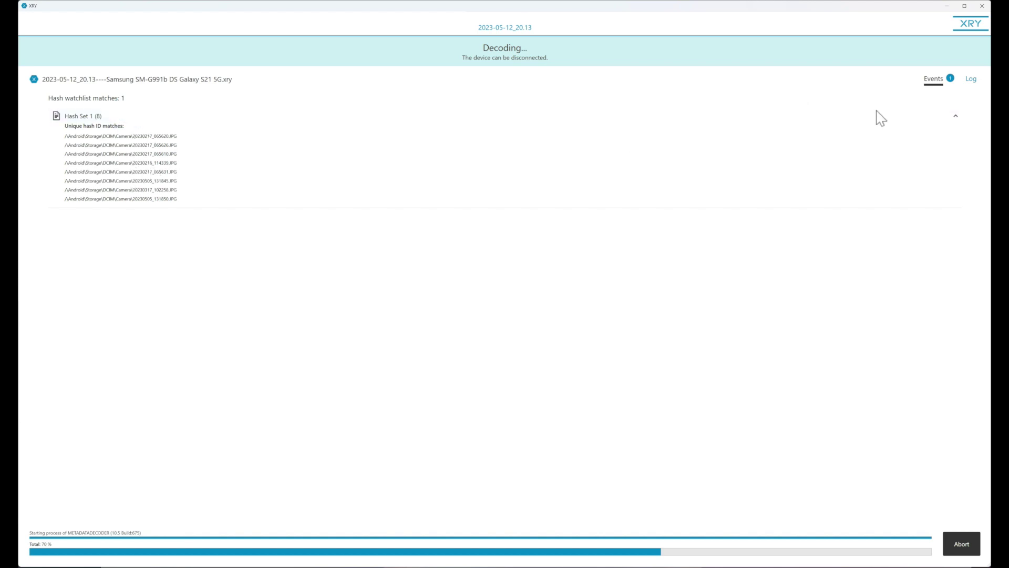
{"action": "left_click", "coordinate": [972, 79]}
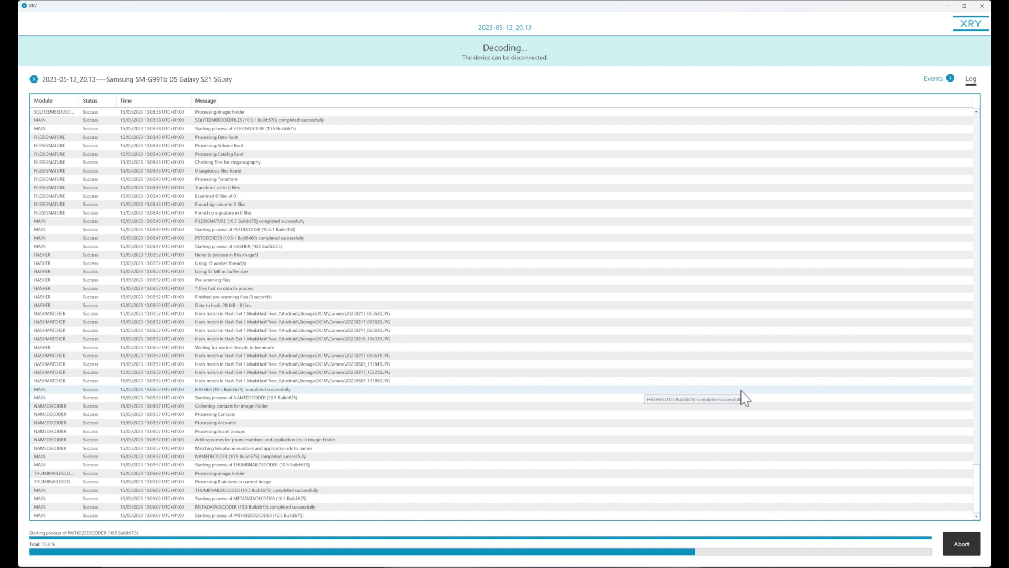